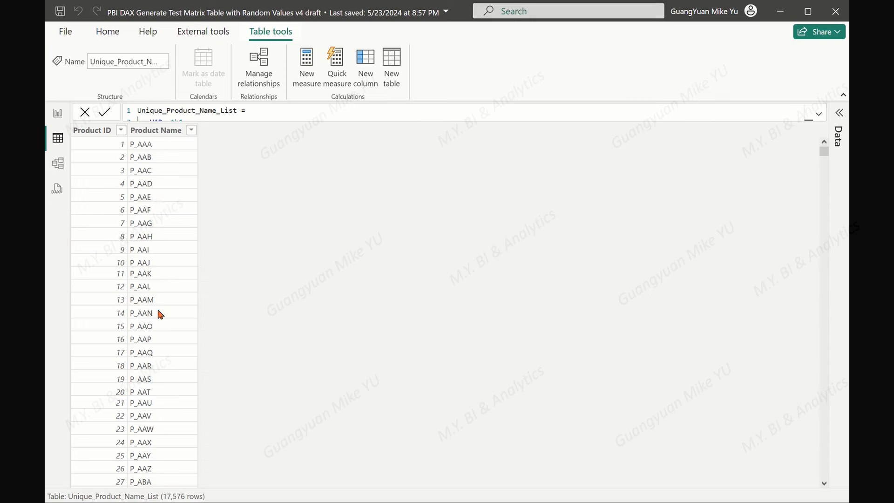
Step: Look through the Product ID and Product Name rows of the finished Unique_Product_Name_List table
{"action": "scroll", "coordinate": [162, 306], "scroll_direction": "down", "scroll_amount": 2}
{"action": "scroll", "coordinate": [162, 307], "scroll_direction": "up", "scroll_amount": 1}
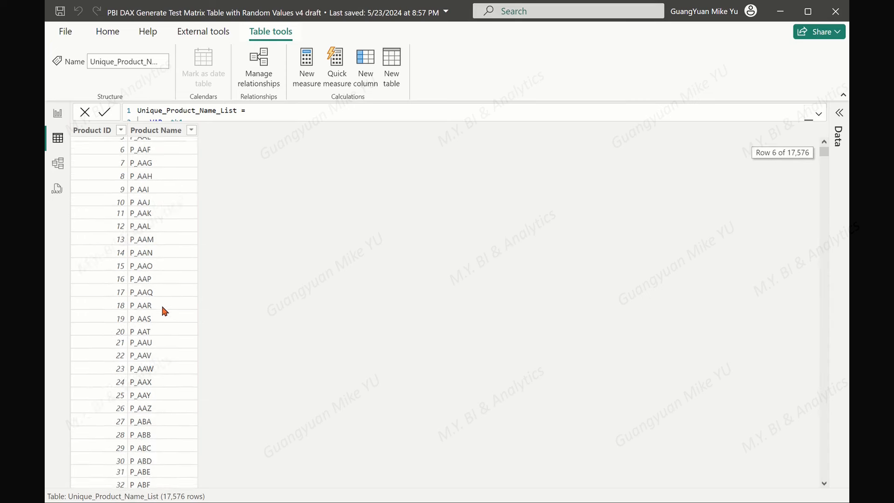
{"action": "scroll", "coordinate": [162, 306], "scroll_direction": "down", "scroll_amount": 2}
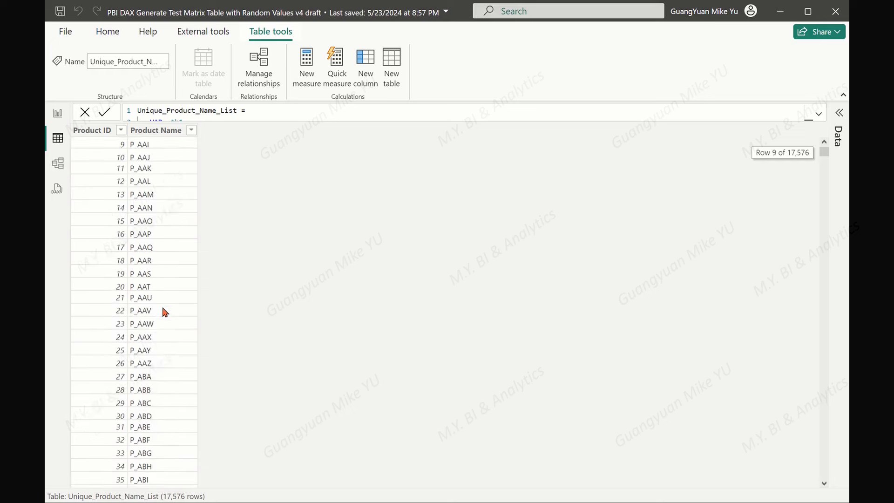
{"action": "scroll", "coordinate": [150, 364], "scroll_direction": "down", "scroll_amount": 3}
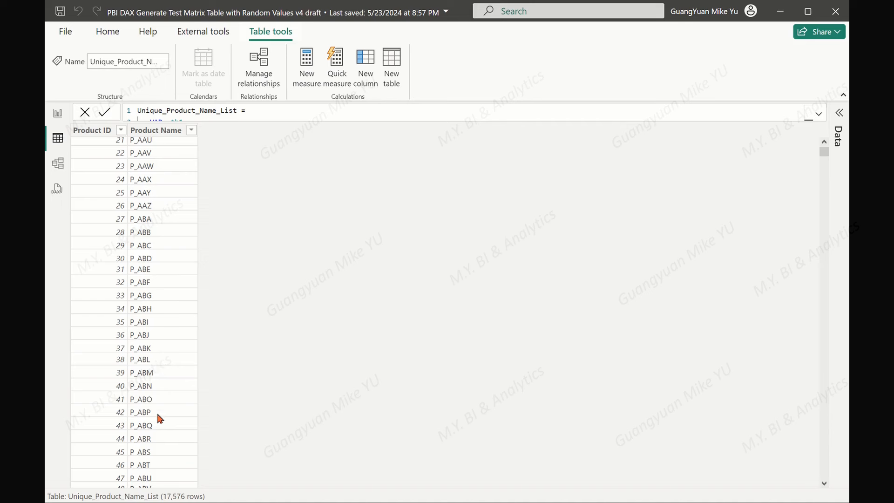
{"action": "scroll", "coordinate": [157, 448], "scroll_direction": "down", "scroll_amount": 4}
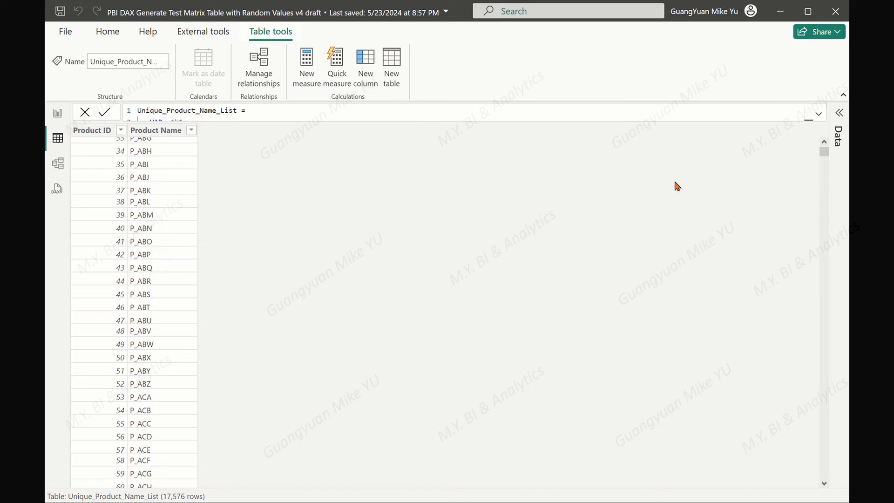
{"action": "left_click_drag", "start_coordinate": [825, 153], "coordinate": [806, 147]}
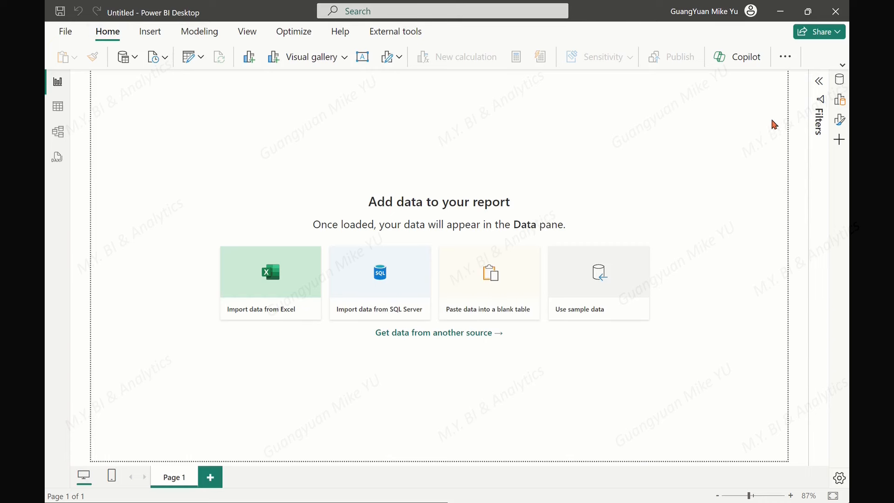
Step: Show the blank report's Table view with the full ribbon, and restore the window to reveal the DAX code notes beside it
{"action": "left_click", "coordinate": [57, 110]}
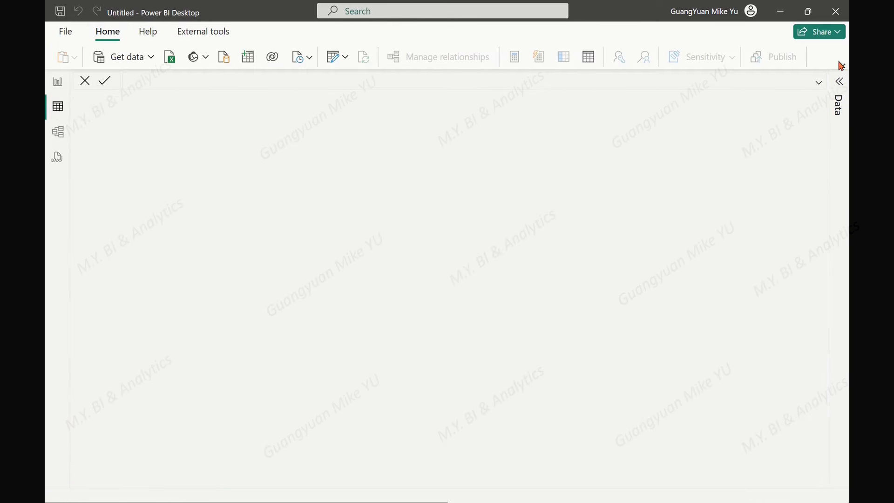
{"action": "left_click", "coordinate": [842, 65]}
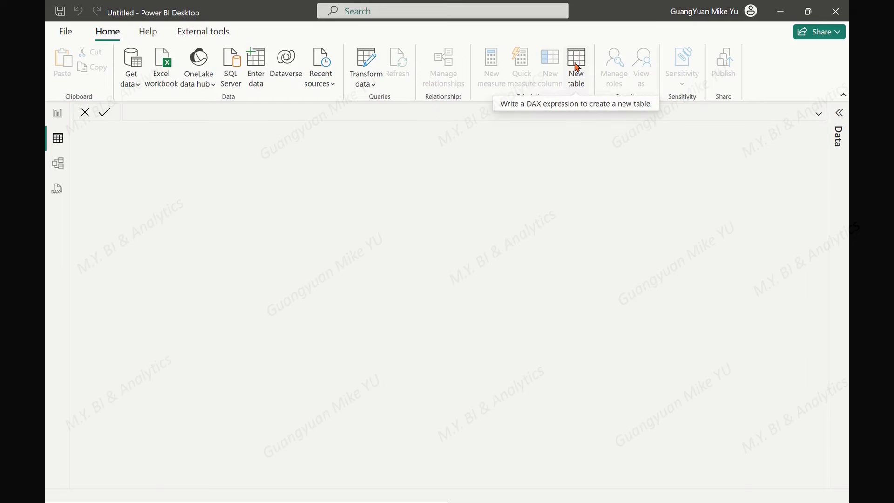
{"action": "left_click", "coordinate": [807, 11]}
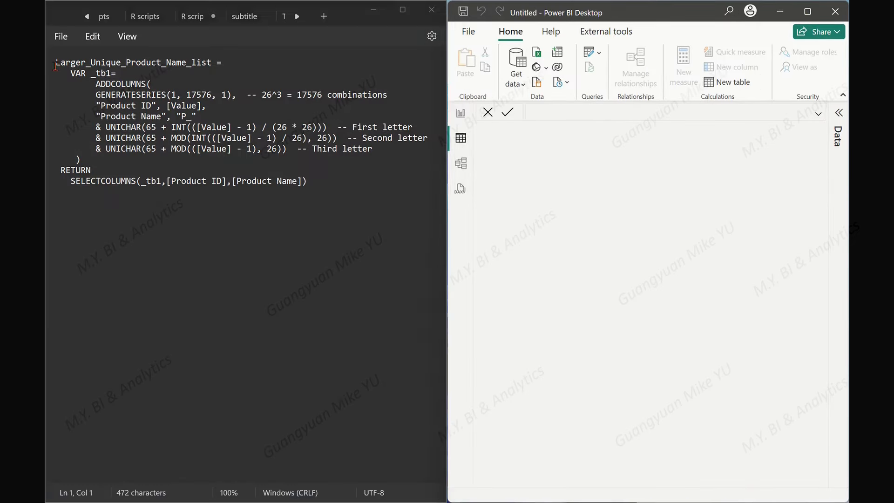
Step: Copy the first five lines of the DAX code in the text editor, from Larger_Unique_Product_Name_list = through "Product ID", [Value],
{"action": "left_click", "coordinate": [55, 66]}
{"action": "key", "text": "shift+Down"}
{"action": "key", "text": "shift+Down"}
{"action": "key", "text": "shift+Down"}
{"action": "key", "text": "shift+Down"}
{"action": "key", "text": "shift+Down"}
{"action": "key", "text": "ctrl+c"}
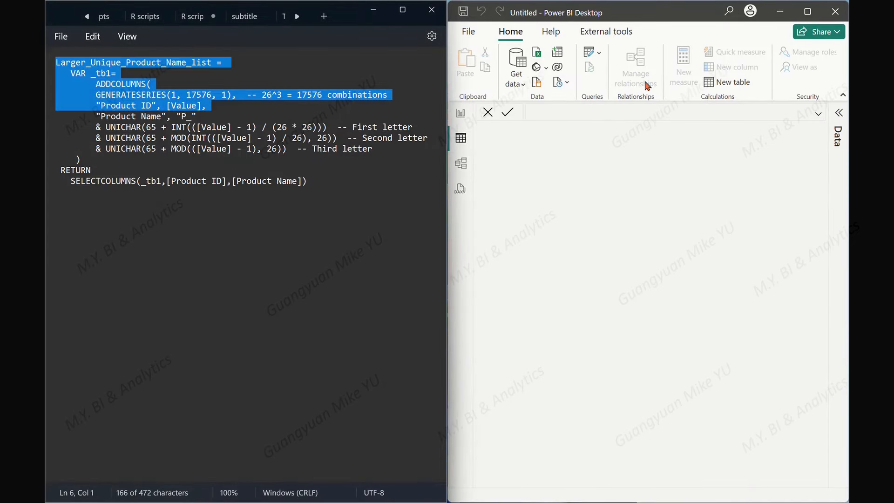
Step: Create a new calculated table in the maximized Power BI window and replace its default formula with the copied DAX lines
{"action": "left_click", "coordinate": [807, 12]}
{"action": "left_click", "coordinate": [576, 66]}
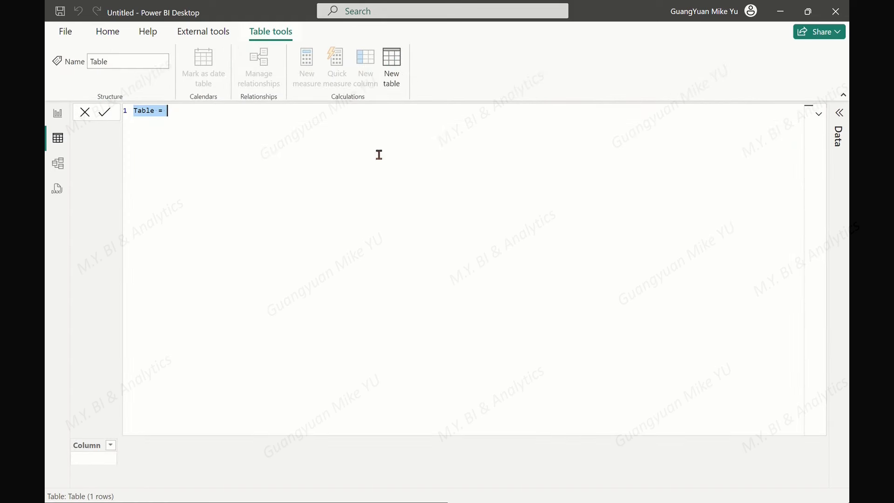
{"action": "left_click", "coordinate": [189, 112]}
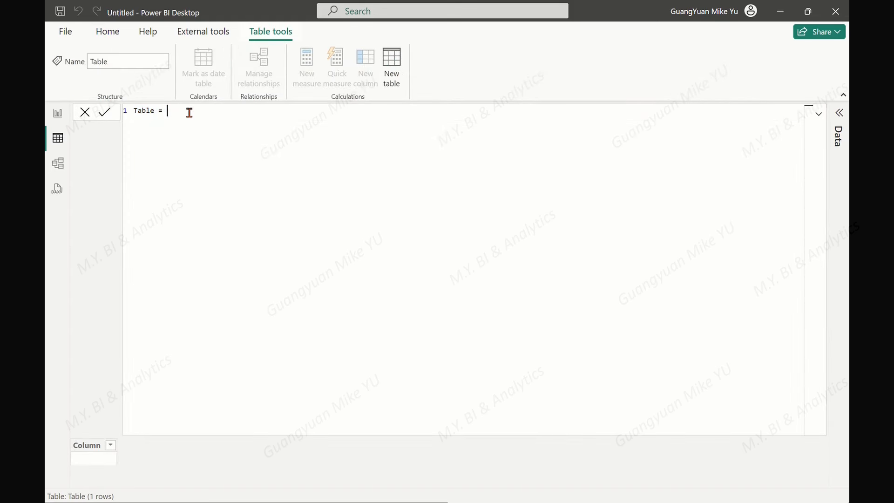
{"action": "key", "text": "BackSpace"}
{"action": "key", "text": "BackSpace"}
{"action": "key", "text": "BackSpace"}
{"action": "key", "text": "BackSpace"}
{"action": "key", "text": "BackSpace"}
{"action": "key", "text": "BackSpace"}
{"action": "key", "text": "BackSpace"}
{"action": "key", "text": "ctrl+v"}
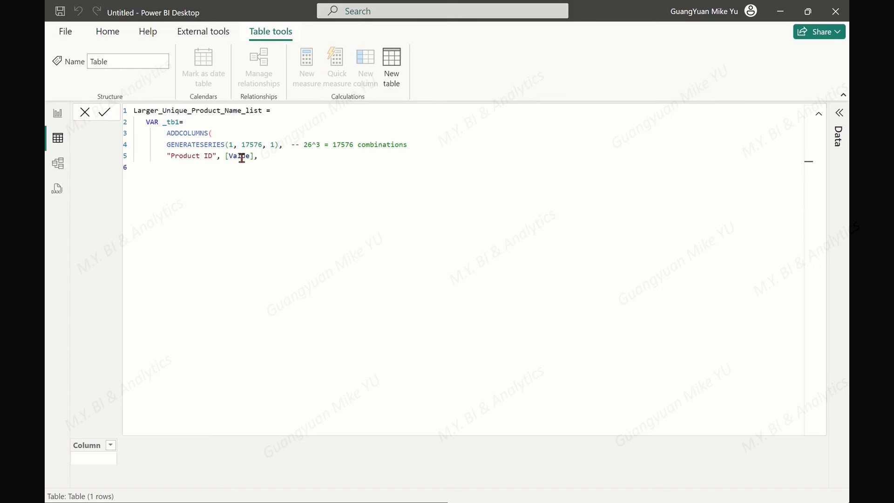
Step: Complete the formula by dropping the comma after [Value], closing ADDCOLUMNS and adding RETURN _tb1, and commit it to view the table
{"action": "key", "text": "shift+Return"}
{"action": "type", "text": ")"}
{"action": "key", "text": "shift+Return"}
{"action": "key", "text": "BackSpace"}
{"action": "type", "text": "RETURN"}
{"action": "key", "text": "shift+Return"}
{"action": "type", "text": "_tb1"}
{"action": "left_click", "coordinate": [104, 114]}
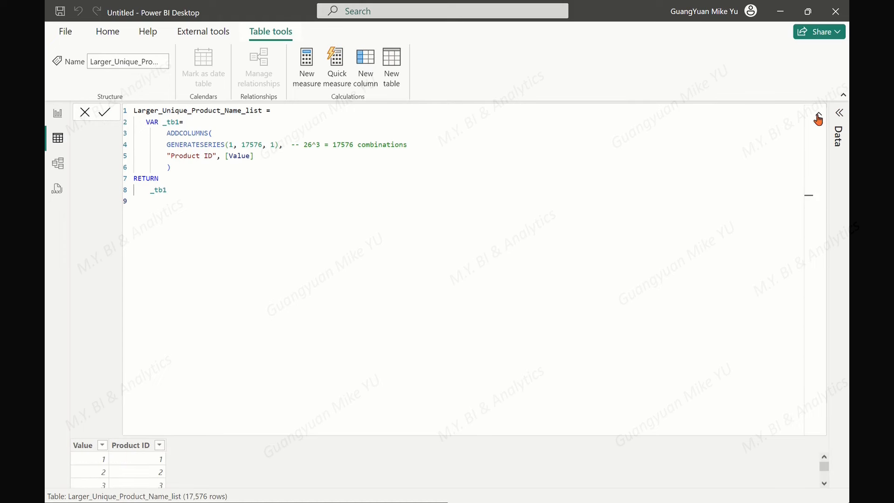
{"action": "left_click", "coordinate": [818, 114]}
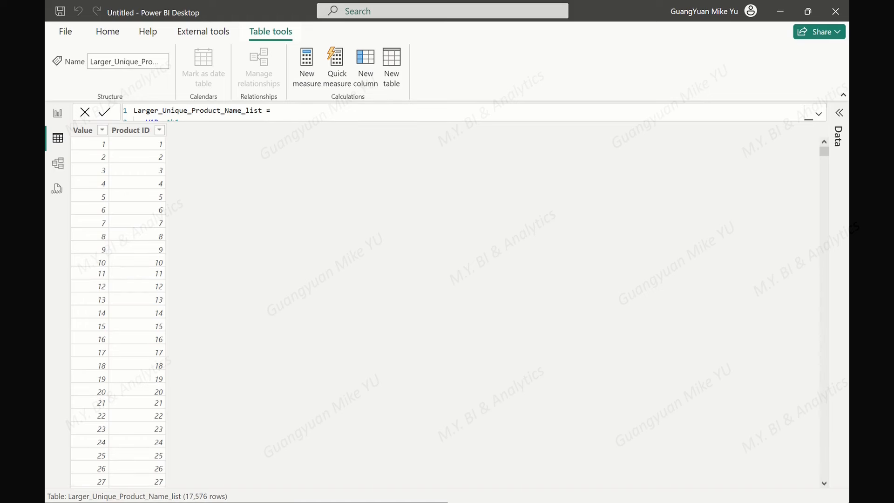
Step: Expand the formula again and copy the "Product Name", "P_" argument from the DAX code in the text editor
{"action": "left_click", "coordinate": [819, 115]}
{"action": "left_click", "coordinate": [807, 11]}
{"action": "left_click", "coordinate": [97, 117]}
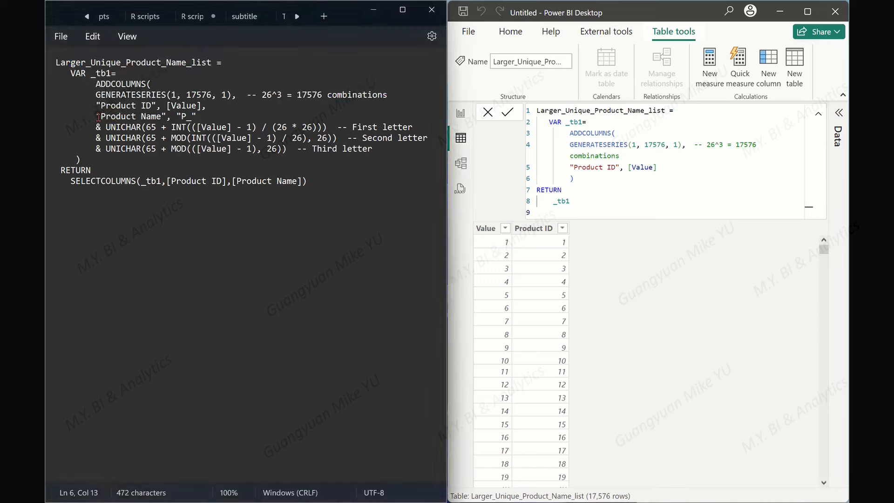
{"action": "key", "text": "shift+Right"}
{"action": "key", "text": "shift+Right"}
{"action": "key", "text": "shift+Right"}
{"action": "key", "text": "shift+Right"}
{"action": "key", "text": "shift+Right"}
{"action": "key", "text": "shift+Right"}
{"action": "key", "text": "shift+Right"}
{"action": "key", "text": "shift+Right"}
{"action": "key", "text": "shift+Right"}
{"action": "key", "text": "shift+Right"}
{"action": "key", "text": "shift+Right"}
{"action": "key", "text": "shift+Right"}
{"action": "key", "text": "shift+Right"}
{"action": "key", "text": "shift+Right"}
{"action": "key", "text": "shift+Right"}
{"action": "key", "text": "shift+Right"}
{"action": "key", "text": "shift+Right"}
{"action": "key", "text": "shift+Right"}
{"action": "key", "text": "shift+Right"}
{"action": "key", "text": "shift+Right"}
{"action": "key", "text": "ctrl+c"}
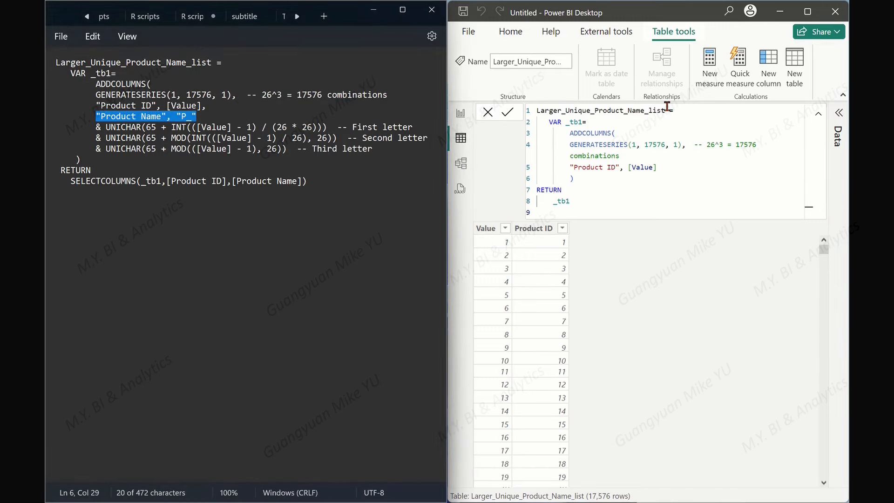
Step: Add a comma after [Value], insert the "Product Name", "P_" argument on a new line in ADDCOLUMNS, and commit the formula
{"action": "left_click", "coordinate": [808, 11]}
{"action": "left_click", "coordinate": [263, 156]}
{"action": "type", "text": ","}
{"action": "key", "text": "Return"}
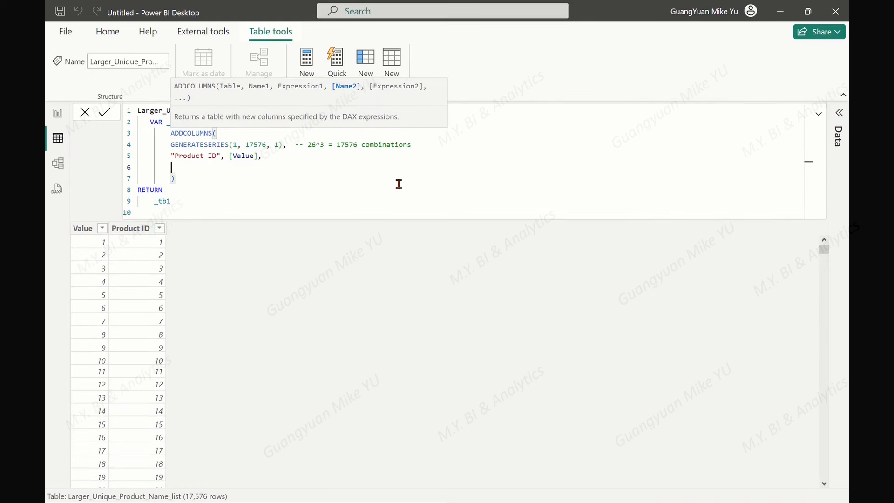
{"action": "key", "text": "ctrl+v"}
{"action": "left_click", "coordinate": [105, 112]}
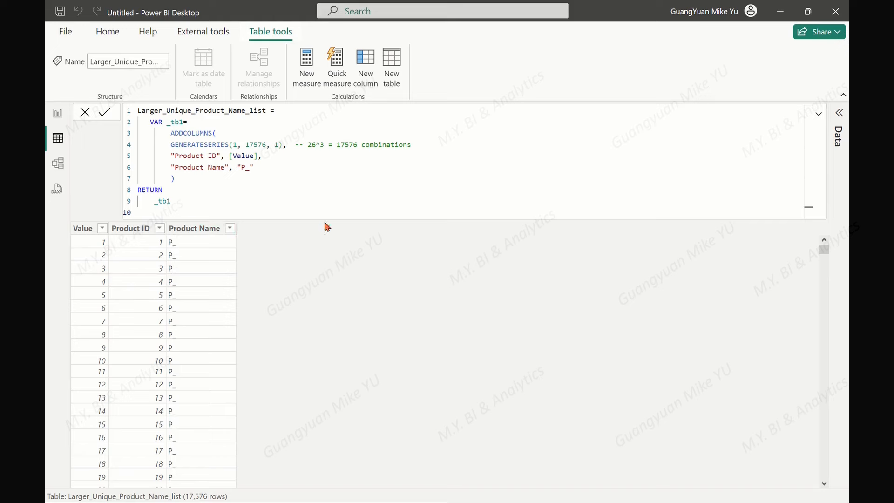
Step: Copy the first-letter line, & UNICHAR(65 + INT(([Value] - 1) / (26 * 26))), from the text editor into the formula below "Product Name", and commit
{"action": "left_click", "coordinate": [807, 13]}
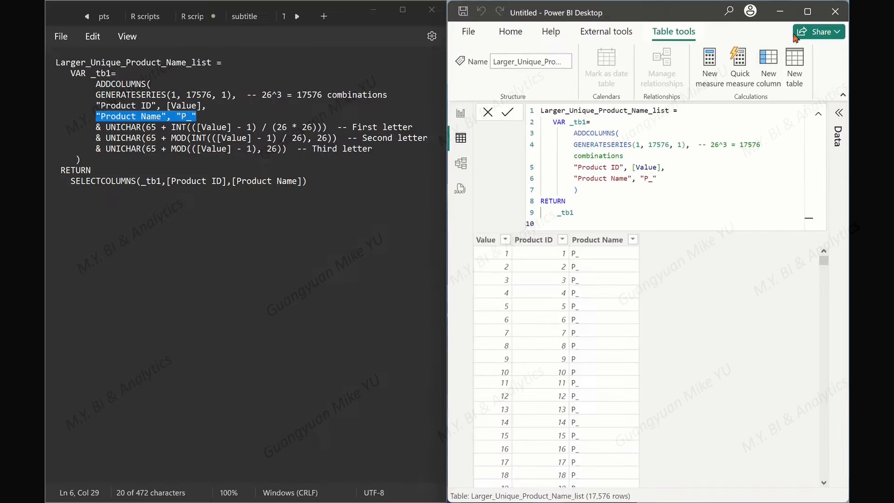
{"action": "left_click_drag", "start_coordinate": [96, 127], "coordinate": [412, 127]}
{"action": "key", "text": "ctrl+c"}
{"action": "left_click", "coordinate": [807, 11]}
{"action": "left_click", "coordinate": [260, 166]}
{"action": "key", "text": "shift+Return"}
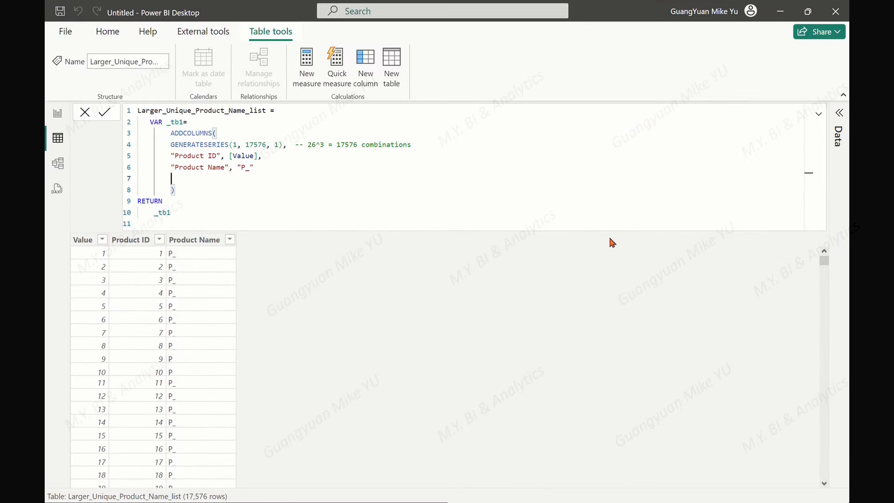
{"action": "key", "text": "ctrl+v"}
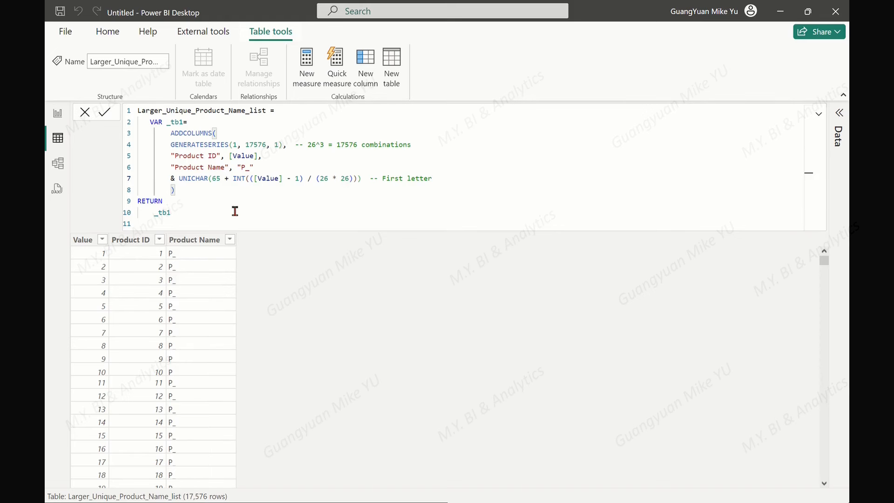
{"action": "left_click", "coordinate": [106, 113]}
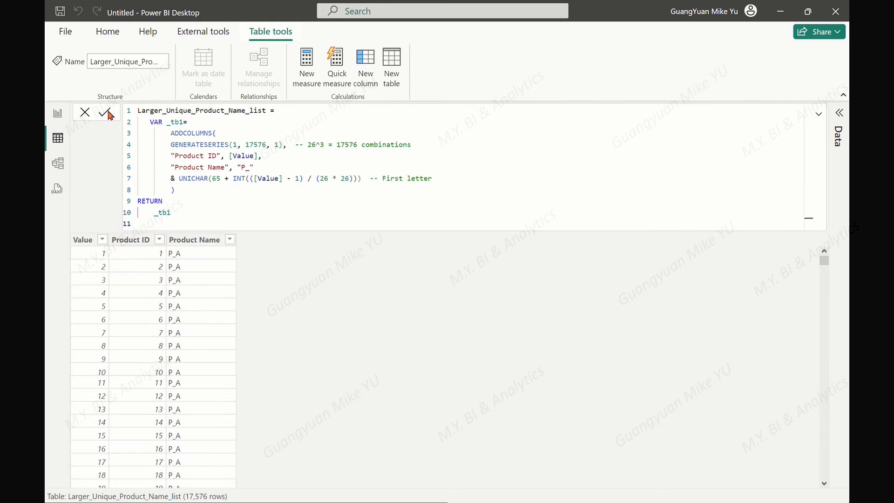
Step: Collapse the formula and examine at which rows the first letter of Product Name changes
{"action": "left_click", "coordinate": [819, 115]}
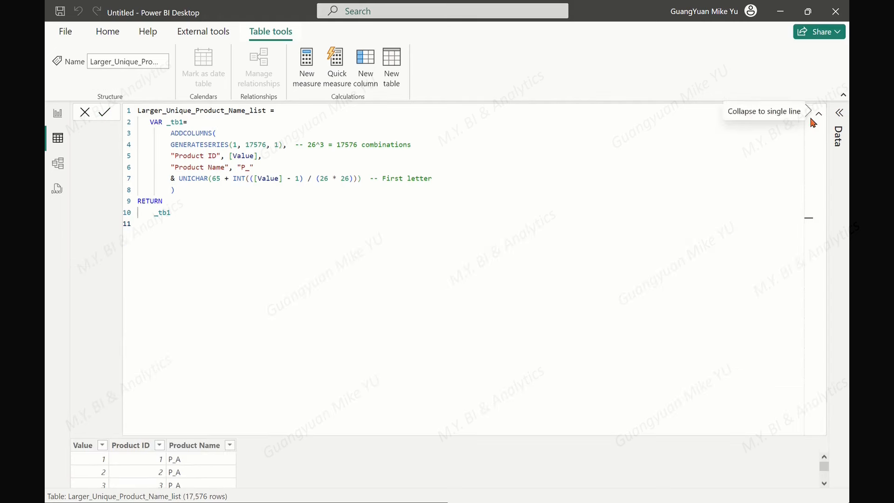
{"action": "left_click", "coordinate": [819, 116]}
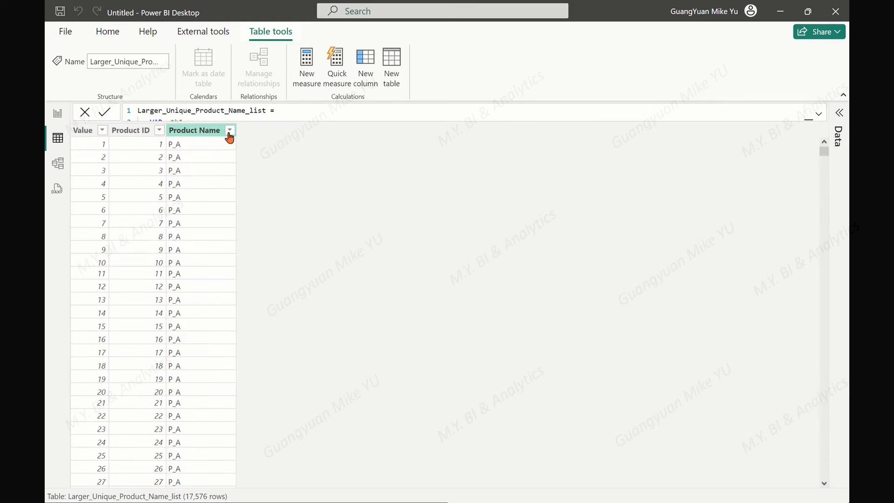
{"action": "scroll", "coordinate": [210, 223], "scroll_direction": "down", "scroll_amount": 15}
{"action": "scroll", "coordinate": [405, 305], "scroll_direction": "down", "scroll_amount": 9}
{"action": "left_click_drag", "start_coordinate": [822, 154], "coordinate": [824, 170]}
{"action": "scroll", "coordinate": [189, 236], "scroll_direction": "up", "scroll_amount": 15}
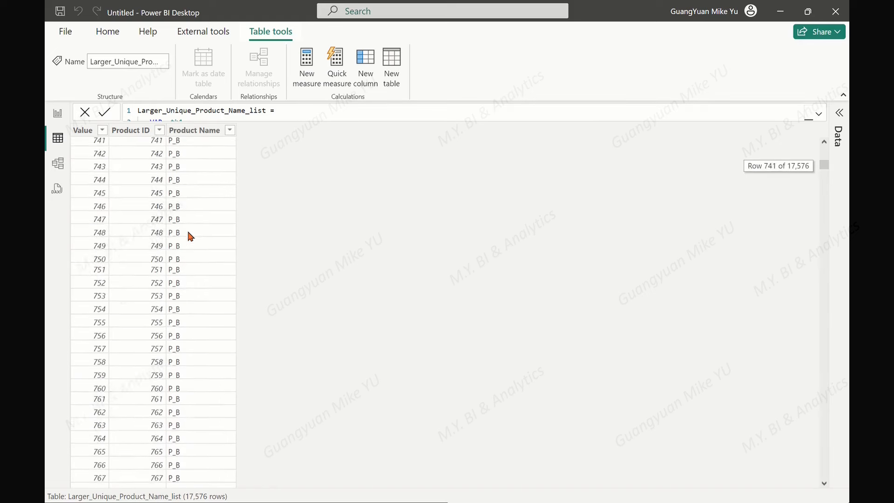
{"action": "scroll", "coordinate": [310, 232], "scroll_direction": "up", "scroll_amount": 5}
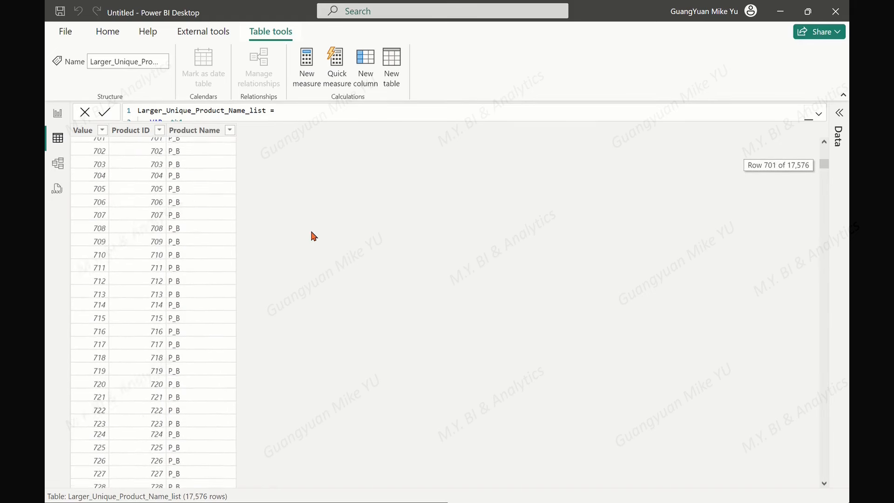
{"action": "scroll", "coordinate": [823, 144], "scroll_direction": "up", "scroll_amount": 6}
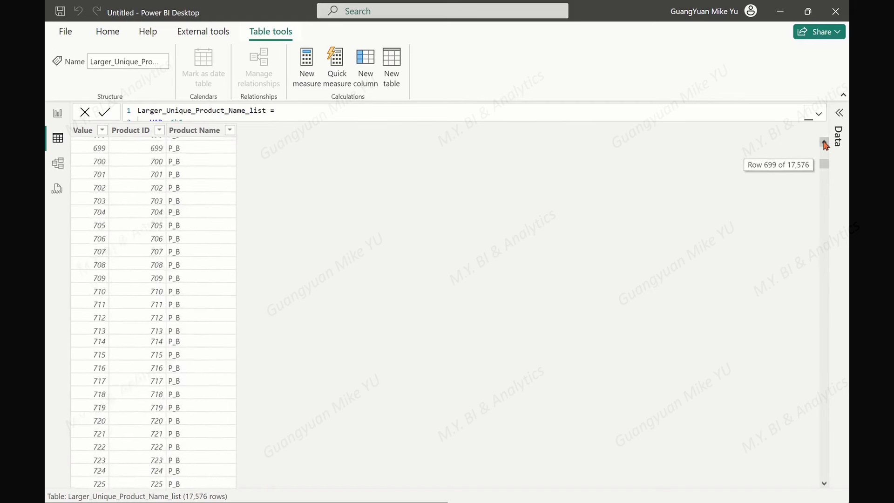
{"action": "scroll", "coordinate": [824, 144], "scroll_direction": "up", "scroll_amount": 7}
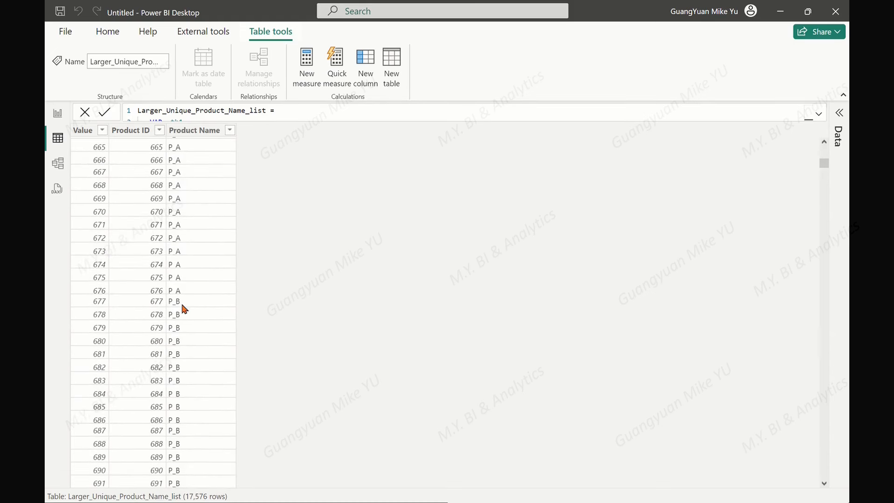
{"action": "left_click_drag", "start_coordinate": [824, 163], "coordinate": [828, 180]}
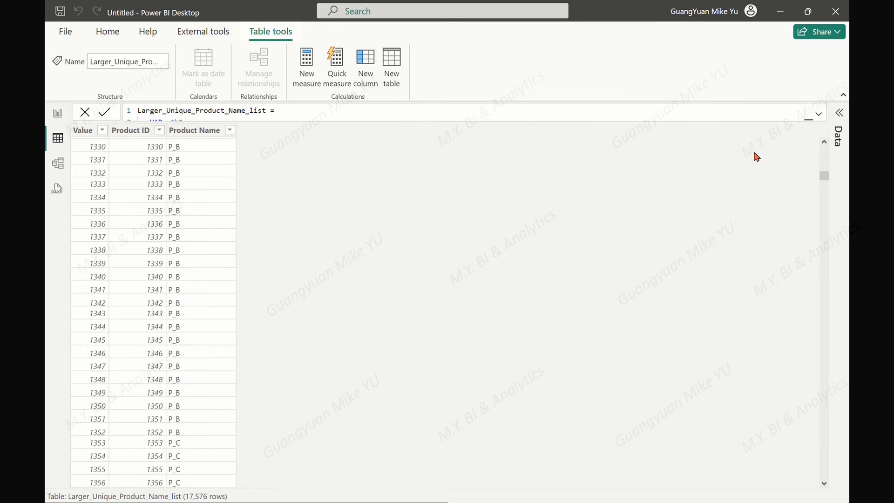
Step: Expand the formula and copy the second-letter line, & UNICHAR(65 + MOD(INT(([Value] - 1) / 26), 26)), from the text editor
{"action": "left_click", "coordinate": [817, 115]}
{"action": "left_click", "coordinate": [96, 139]}
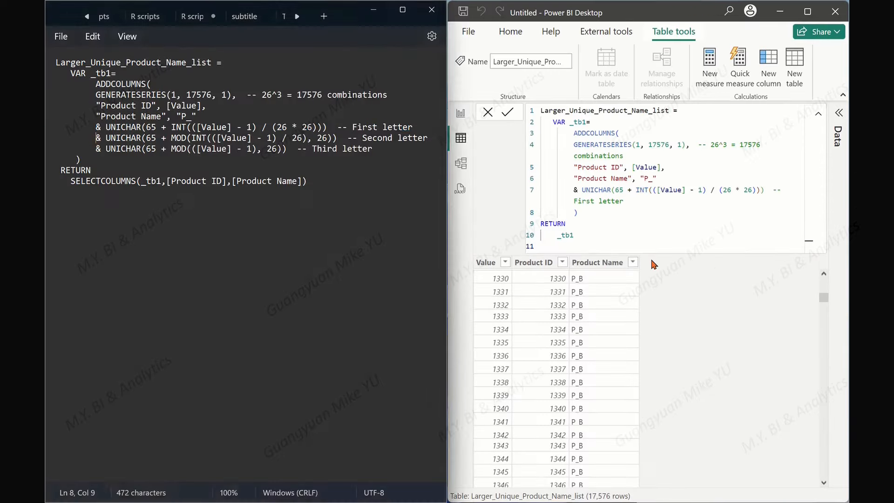
{"action": "key", "text": "shift+Down"}
{"action": "key", "text": "shift+Left"}
{"action": "key", "text": "shift+Left"}
{"action": "key", "text": "shift+Left"}
{"action": "key", "text": "shift+Left"}
{"action": "key", "text": "shift+Left"}
{"action": "key", "text": "shift+Left"}
{"action": "key", "text": "shift+Left"}
{"action": "key", "text": "shift+Left"}
{"action": "key", "text": "ctrl+c"}
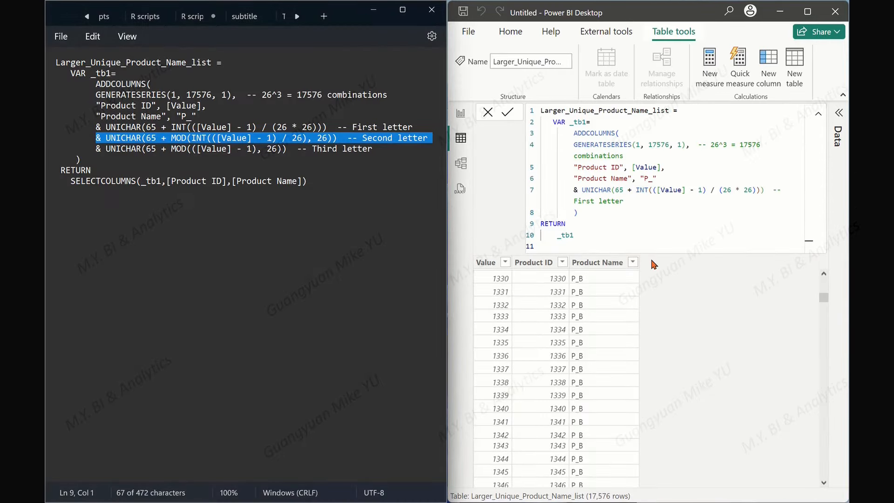
Step: Insert the copied second-letter line below the first-letter line in ADDCOLUMNS, commit the formula and collapse it to show the table
{"action": "left_click", "coordinate": [808, 12]}
{"action": "double_click", "coordinate": [170, 190]}
{"action": "key", "text": "Return"}
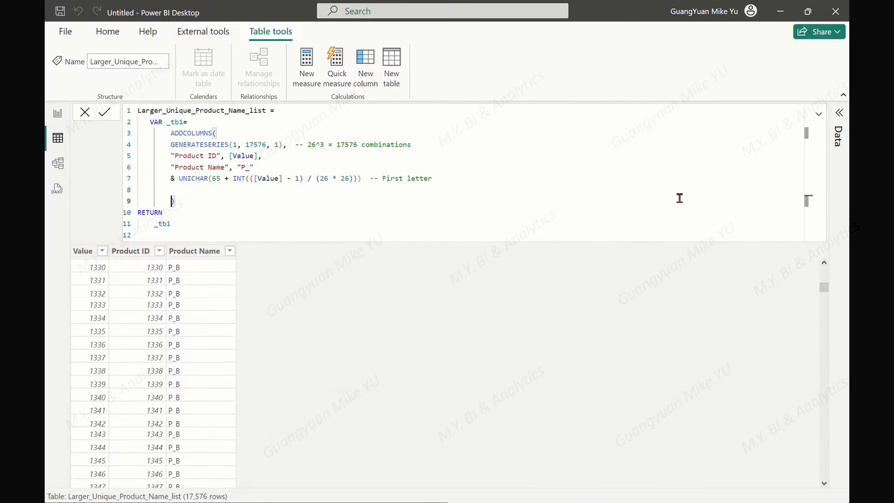
{"action": "key", "text": "ctrl+v"}
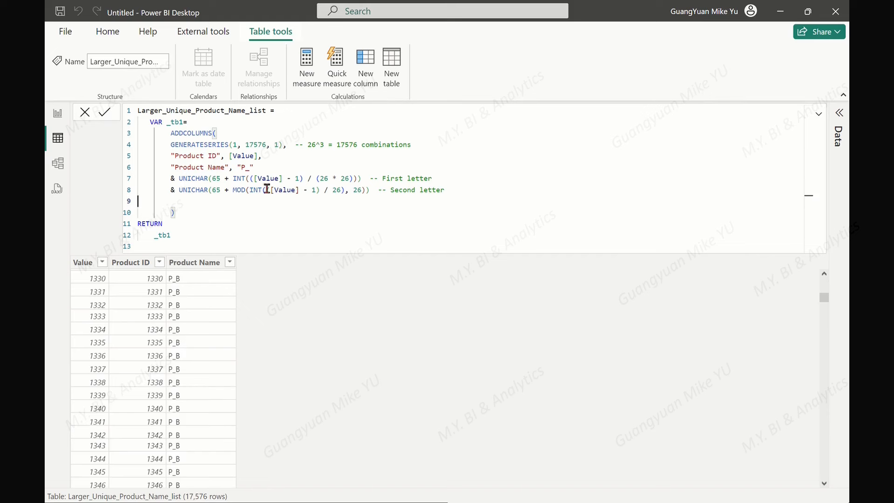
{"action": "left_click", "coordinate": [263, 189]}
{"action": "type", "text": "("}
{"action": "left_click", "coordinate": [104, 114]}
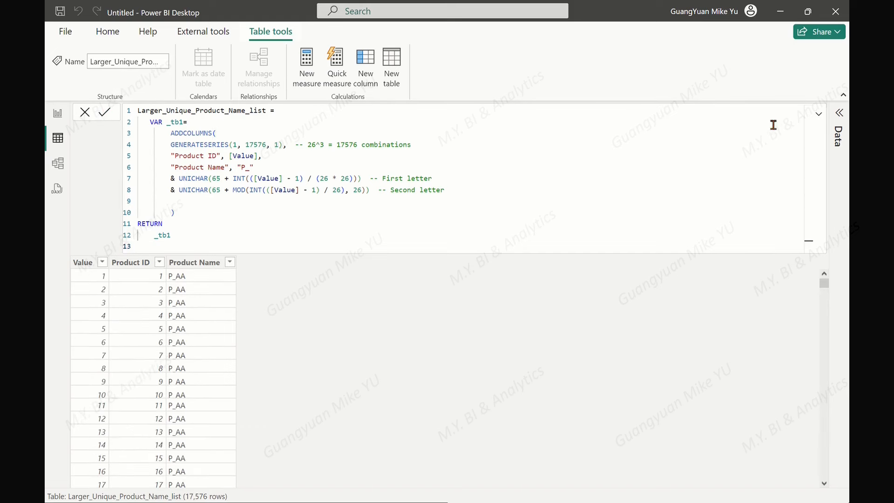
{"action": "left_click", "coordinate": [818, 114]}
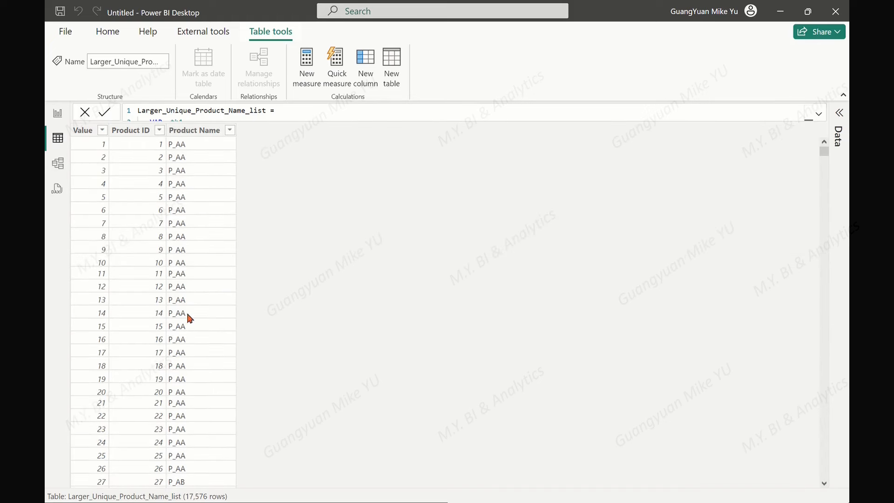
Step: Examine at which rows the second letter of Product Name changes
{"action": "scroll", "coordinate": [191, 401], "scroll_direction": "down", "scroll_amount": 3}
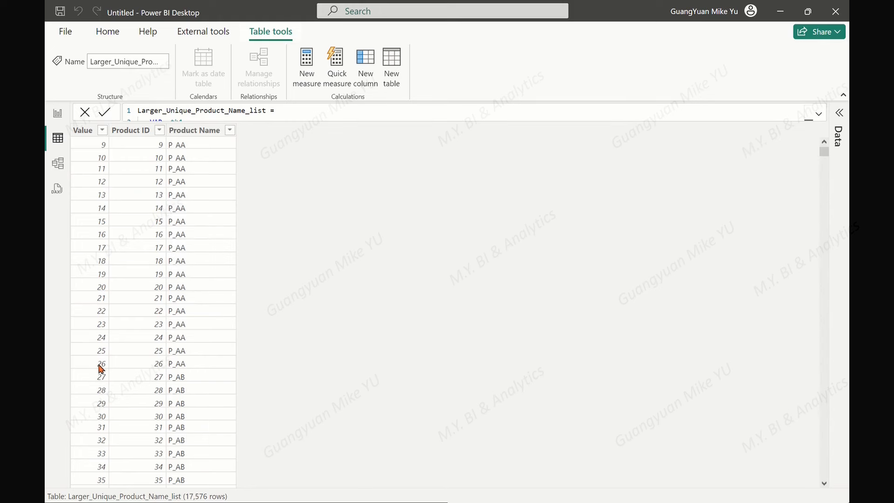
{"action": "scroll", "coordinate": [196, 379], "scroll_direction": "down", "scroll_amount": 15}
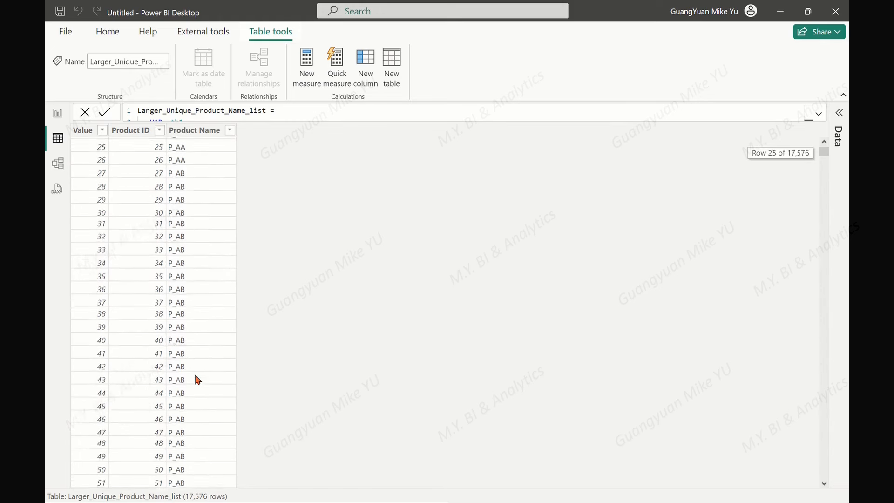
{"action": "scroll", "coordinate": [195, 379], "scroll_direction": "up", "scroll_amount": 4}
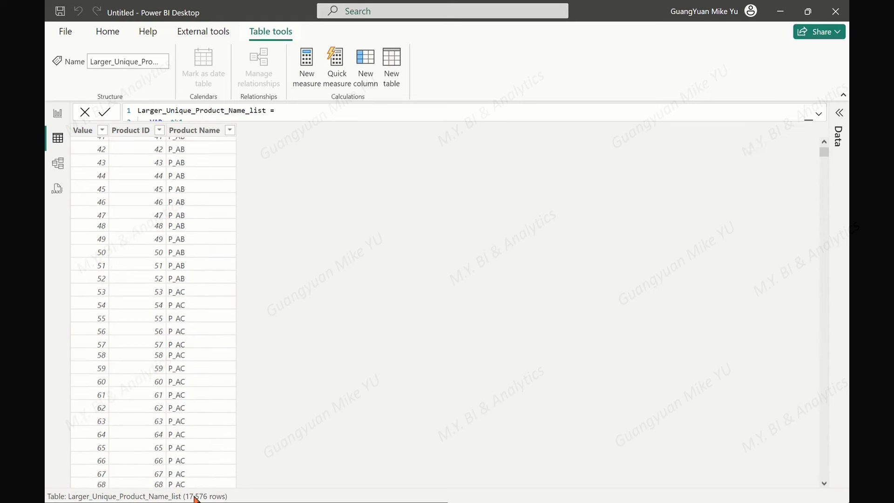
Step: Copy the third-letter line, & UNICHAR(65 + MOD(([Value] - 1), 26)), from the text editor into the formula below the second-letter line, and commit
{"action": "left_click", "coordinate": [818, 114]}
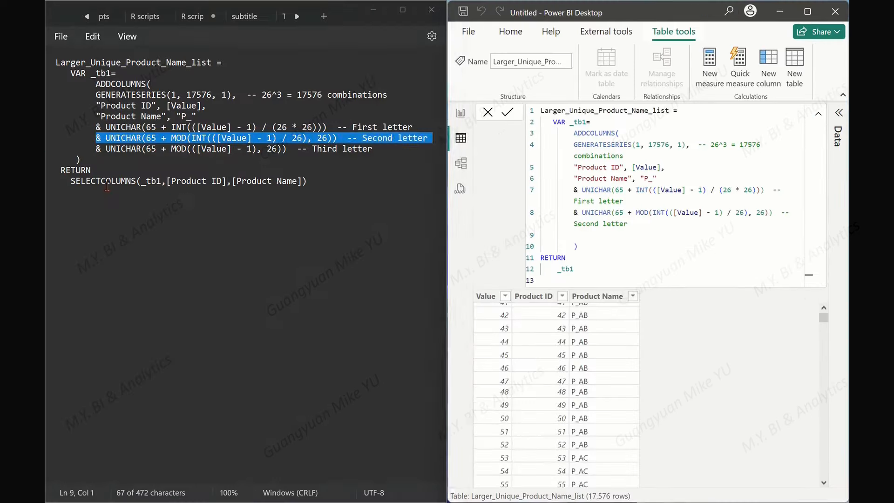
{"action": "key", "text": "shift+End"}
{"action": "key", "text": "ctrl+c"}
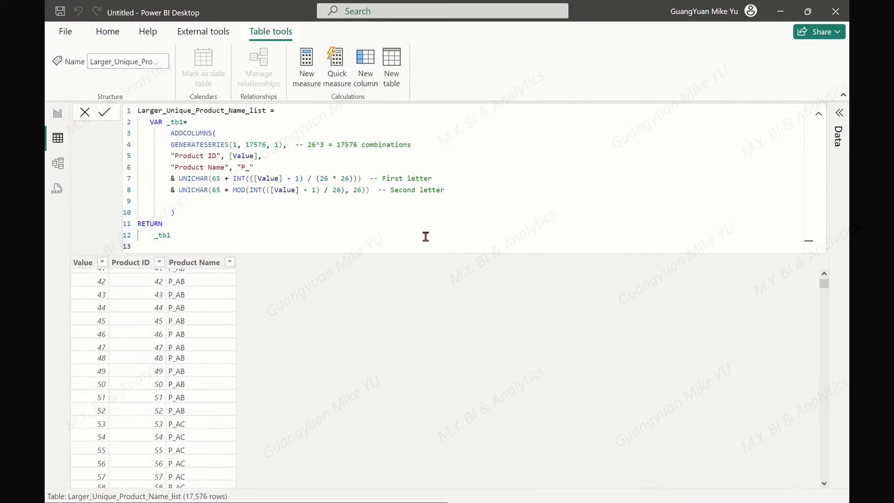
{"action": "left_click", "coordinate": [336, 210]}
{"action": "key", "text": "ctrl+v"}
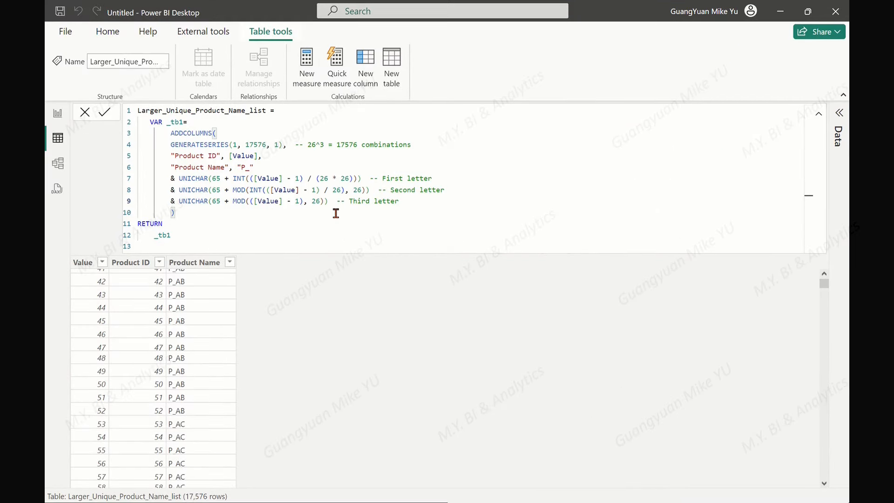
{"action": "left_click", "coordinate": [305, 249]}
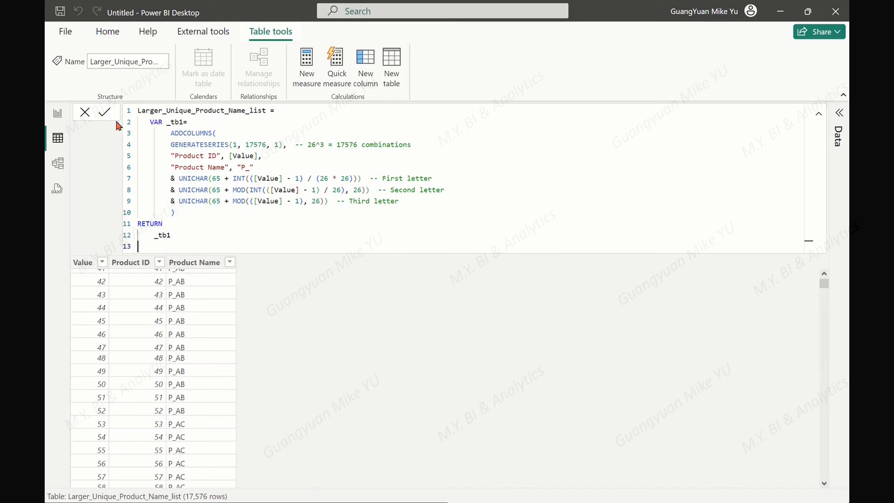
{"action": "left_click", "coordinate": [105, 117]}
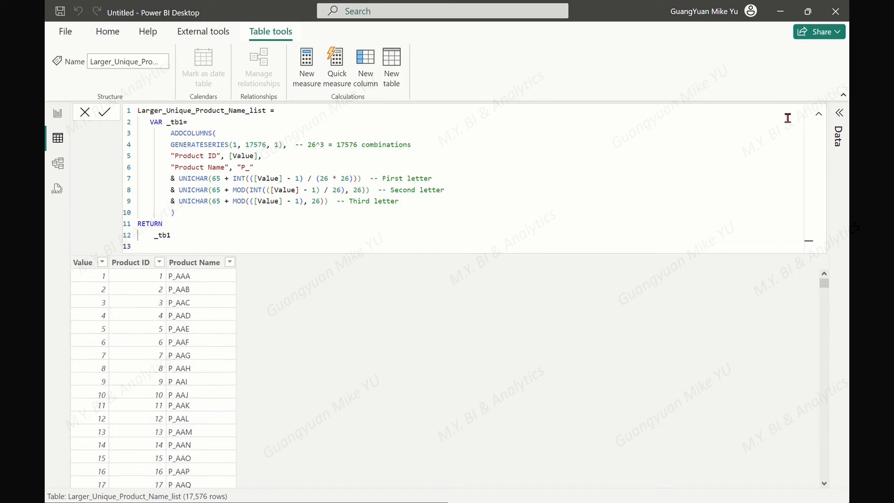
Step: Collapse the formula and examine how the three-letter Product Name values progress from the first rows to the end of the table
{"action": "left_click", "coordinate": [818, 117]}
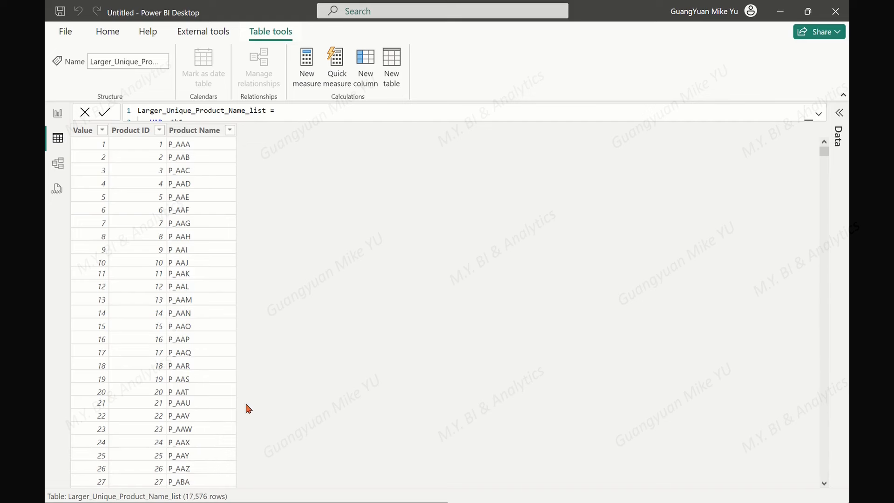
{"action": "scroll", "coordinate": [247, 409], "scroll_direction": "down", "scroll_amount": 2}
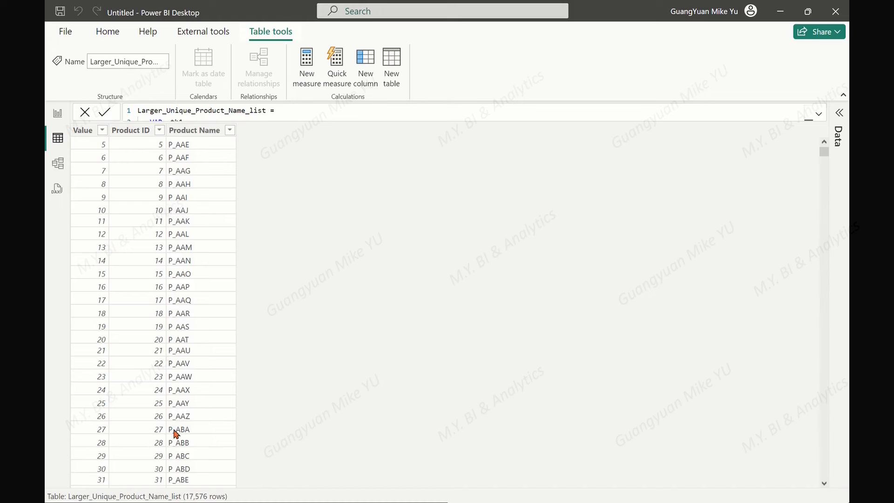
{"action": "scroll", "coordinate": [239, 384], "scroll_direction": "down", "scroll_amount": 8}
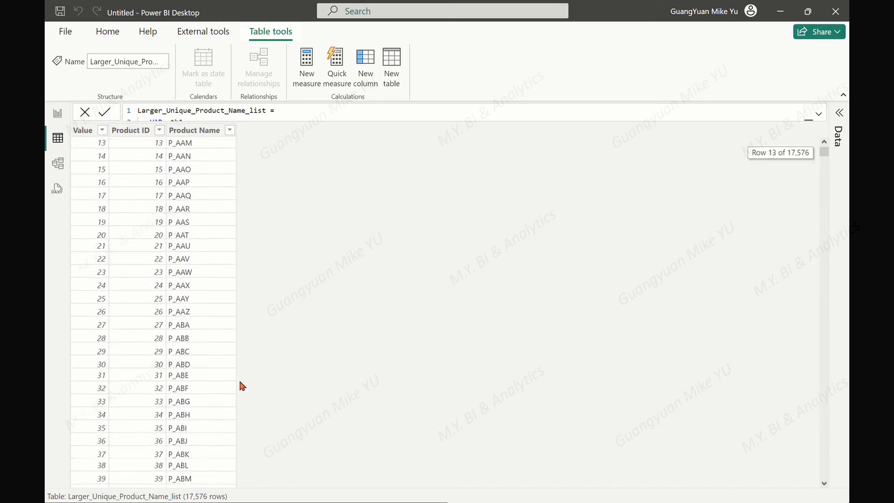
{"action": "scroll", "coordinate": [240, 386], "scroll_direction": "down", "scroll_amount": 3}
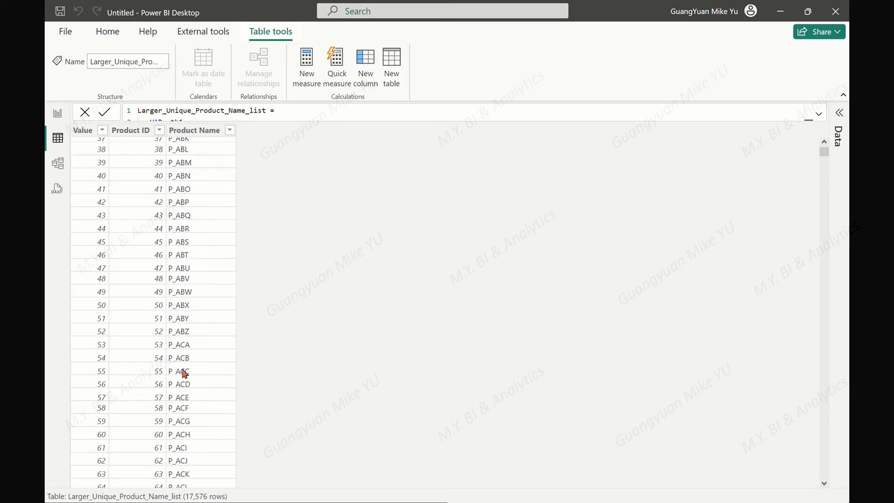
{"action": "scroll", "coordinate": [190, 404], "scroll_direction": "down", "scroll_amount": 4}
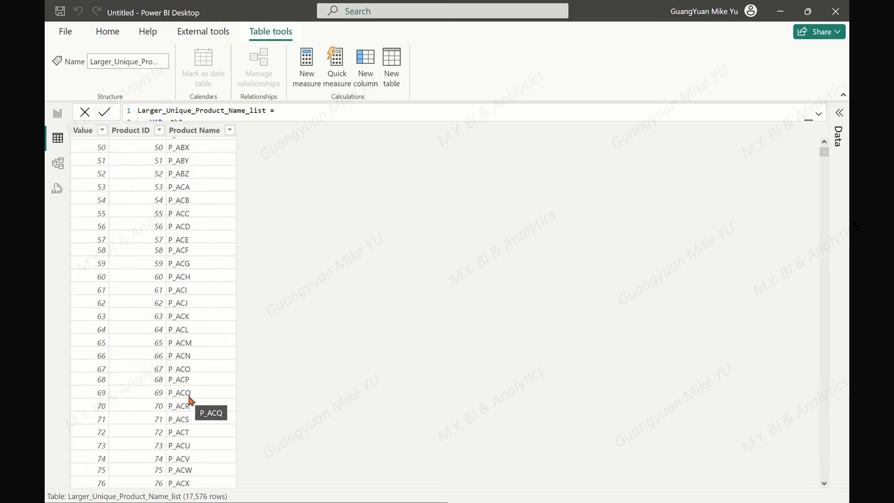
{"action": "left_click_drag", "start_coordinate": [824, 151], "coordinate": [824, 472]}
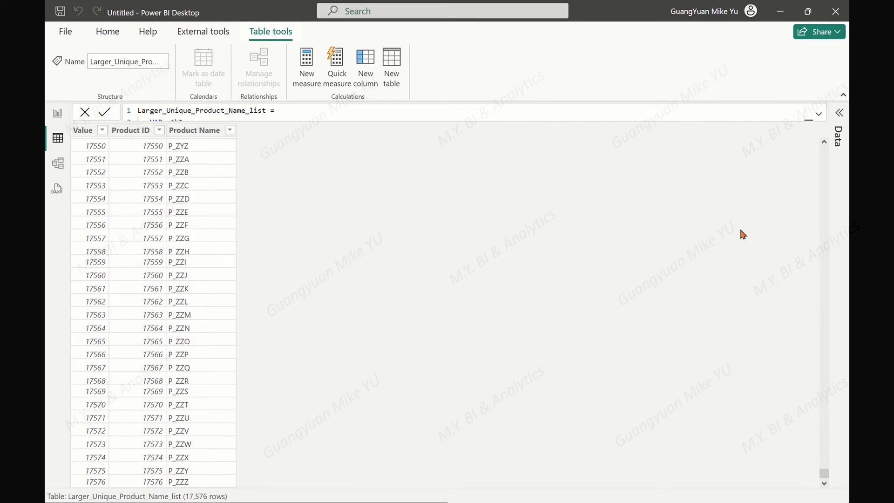
Step: Replace _tb1 after RETURN with SELECTCOLUMNS(_tb1,[Product ID],[Product Name]) copied from the text editor, and commit the formula
{"action": "left_click", "coordinate": [819, 114]}
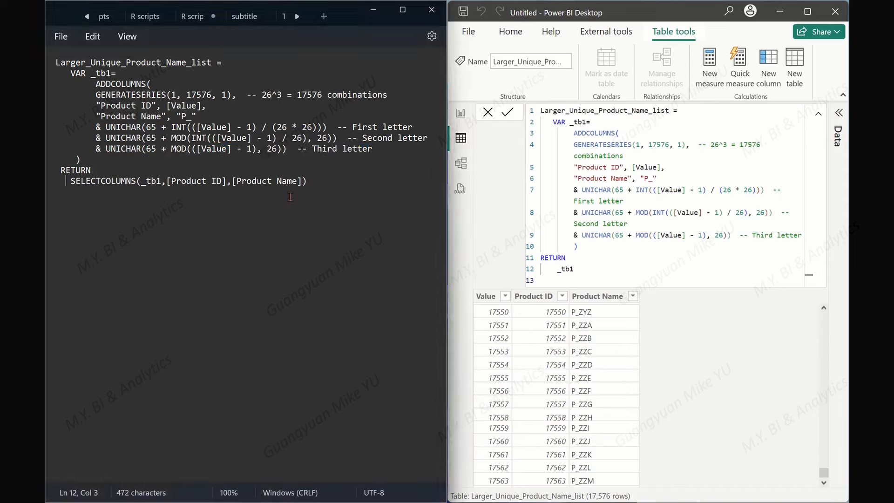
{"action": "left_click_drag", "start_coordinate": [70, 180], "coordinate": [293, 202]}
{"action": "key", "text": "ctrl+c"}
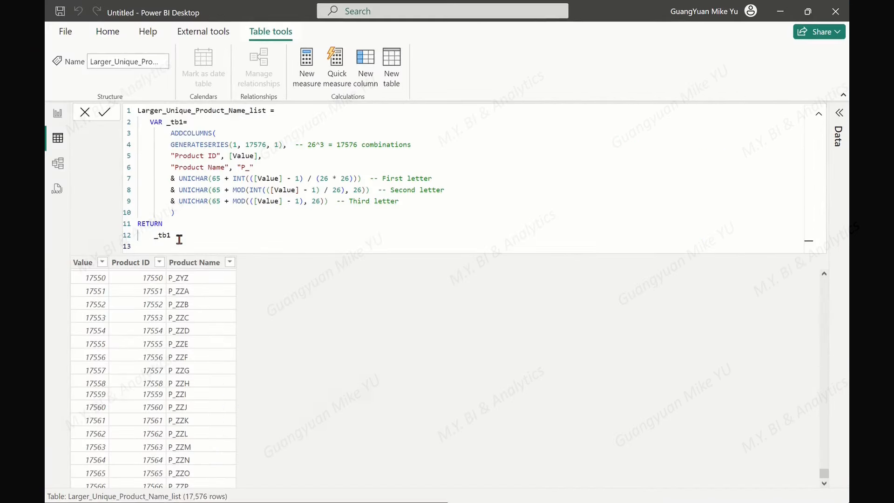
{"action": "left_click", "coordinate": [170, 235]}
{"action": "key", "text": "BackSpace"}
{"action": "key", "text": "BackSpace"}
{"action": "key", "text": "BackSpace"}
{"action": "key", "text": "BackSpace"}
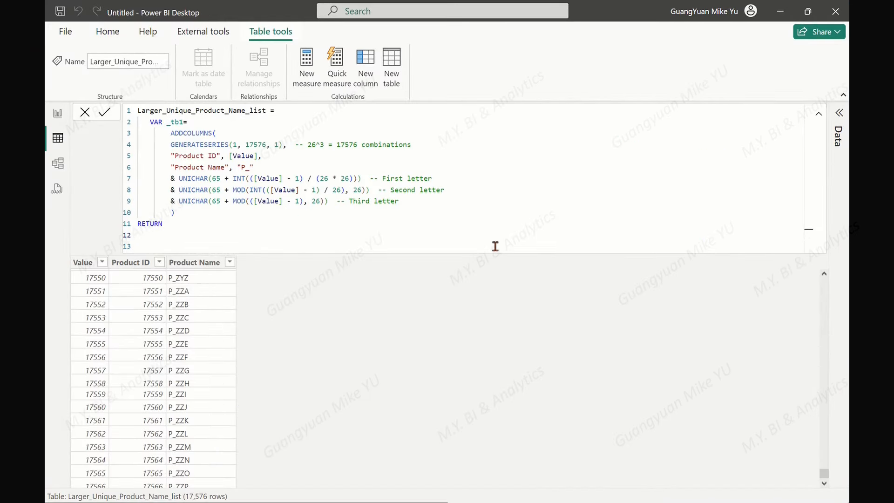
{"action": "key", "text": "ctrl+v"}
{"action": "key", "text": "BackSpace"}
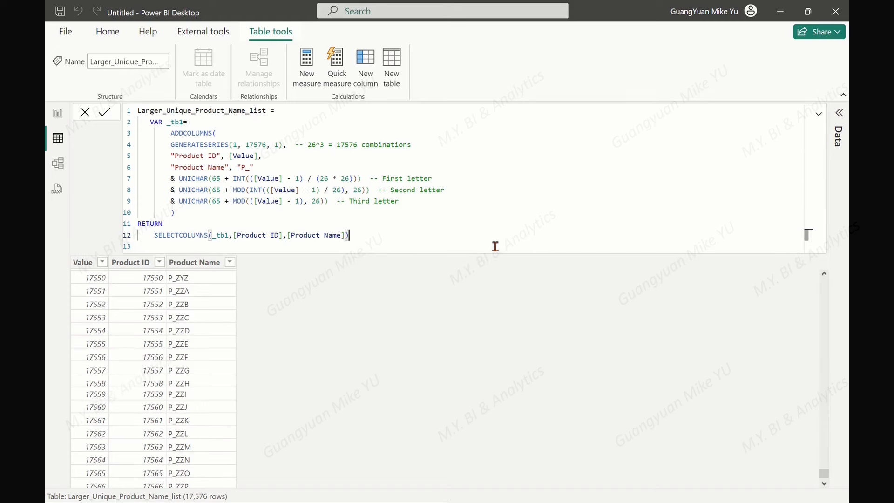
{"action": "left_click", "coordinate": [103, 113]}
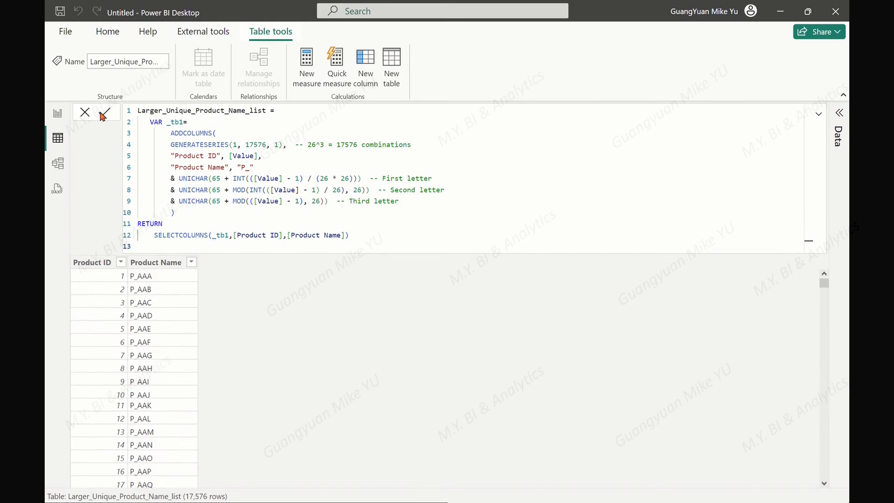
Step: Collapse the formula and sort the table by Product ID in descending order to view the last products
{"action": "left_click", "coordinate": [817, 116]}
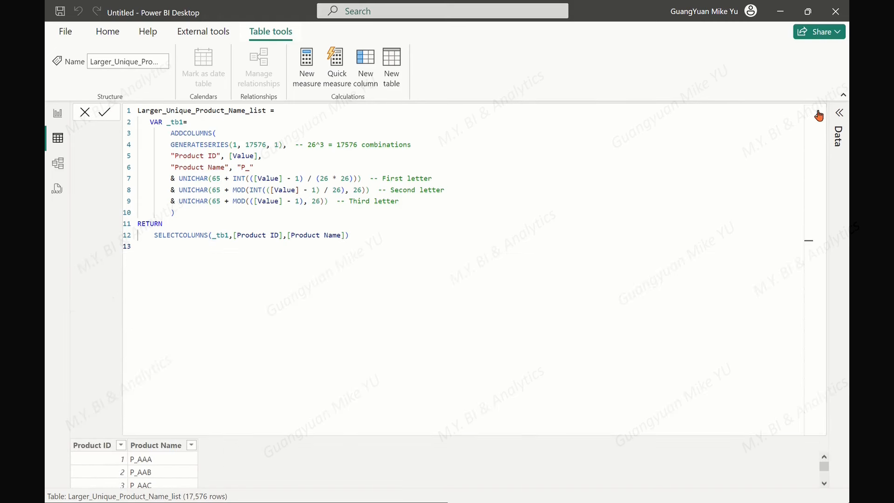
{"action": "left_click", "coordinate": [819, 118]}
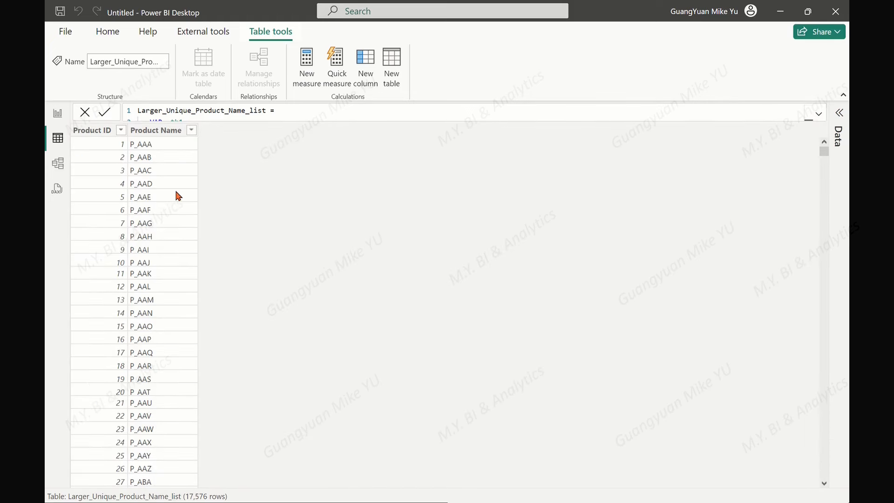
{"action": "left_click", "coordinate": [121, 131]}
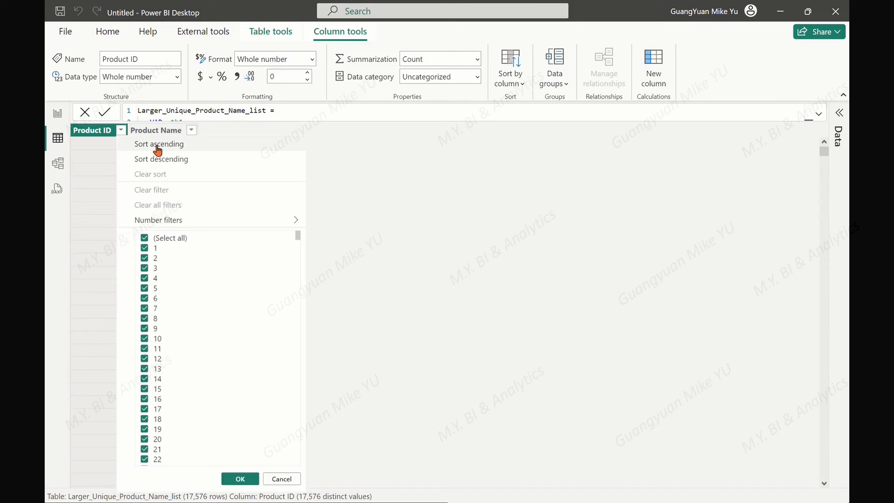
{"action": "left_click", "coordinate": [158, 159]}
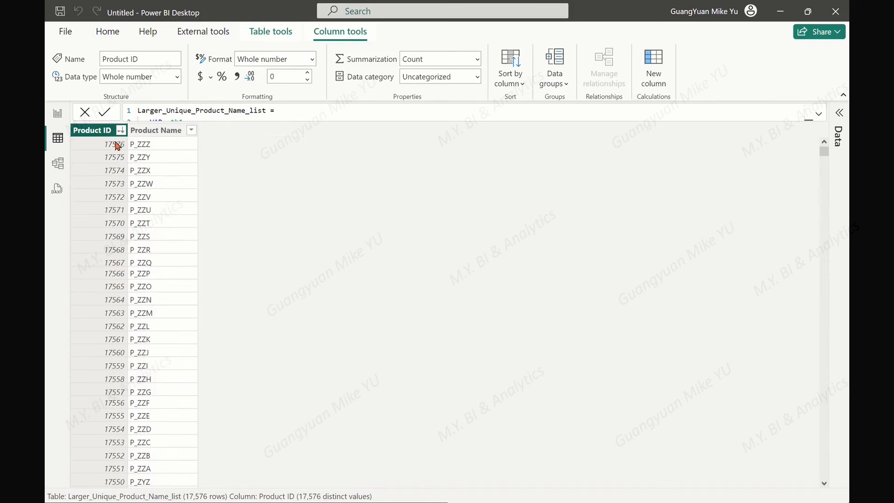
Step: Sort the table by Product ID in ascending order and show the list of tables and fields
{"action": "left_click", "coordinate": [121, 134]}
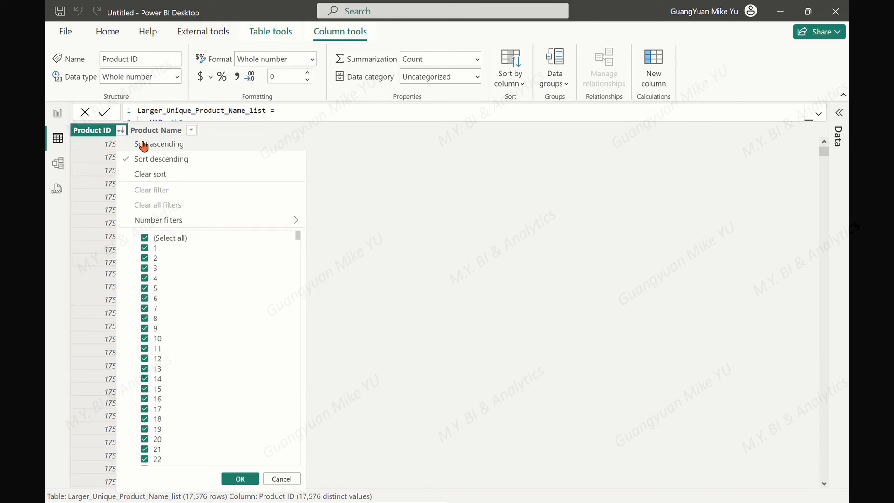
{"action": "left_click", "coordinate": [142, 144]}
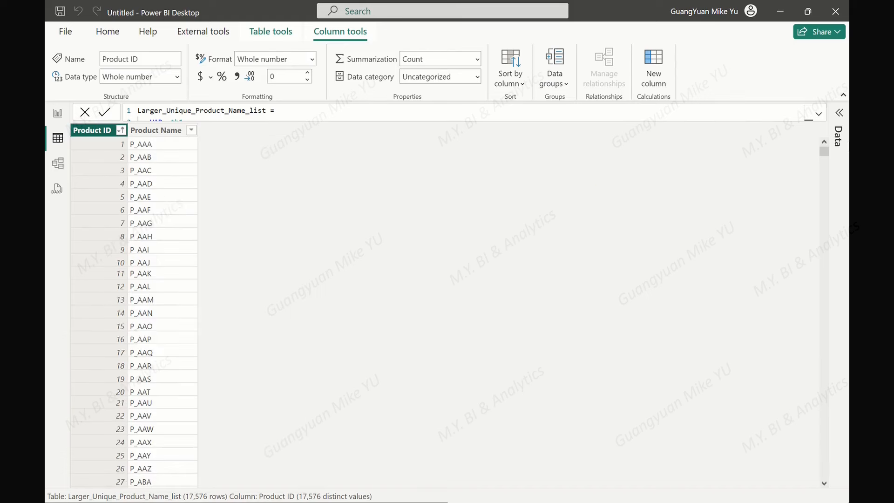
{"action": "left_click", "coordinate": [838, 120]}
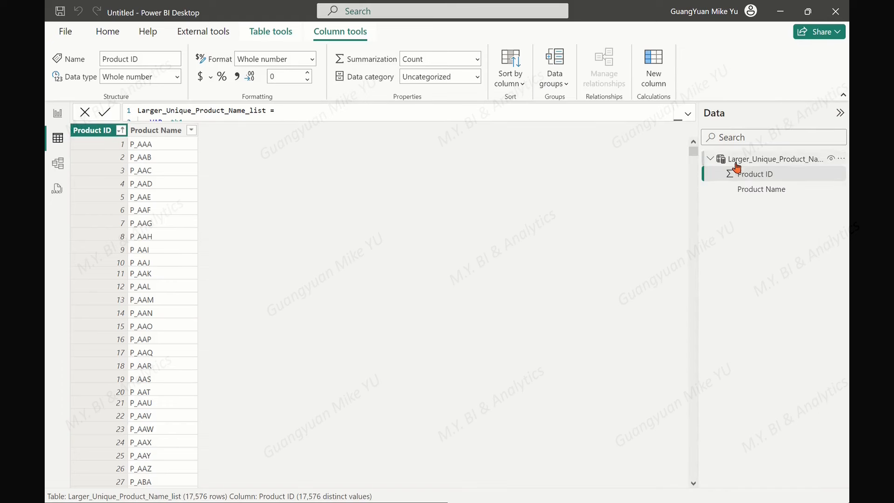